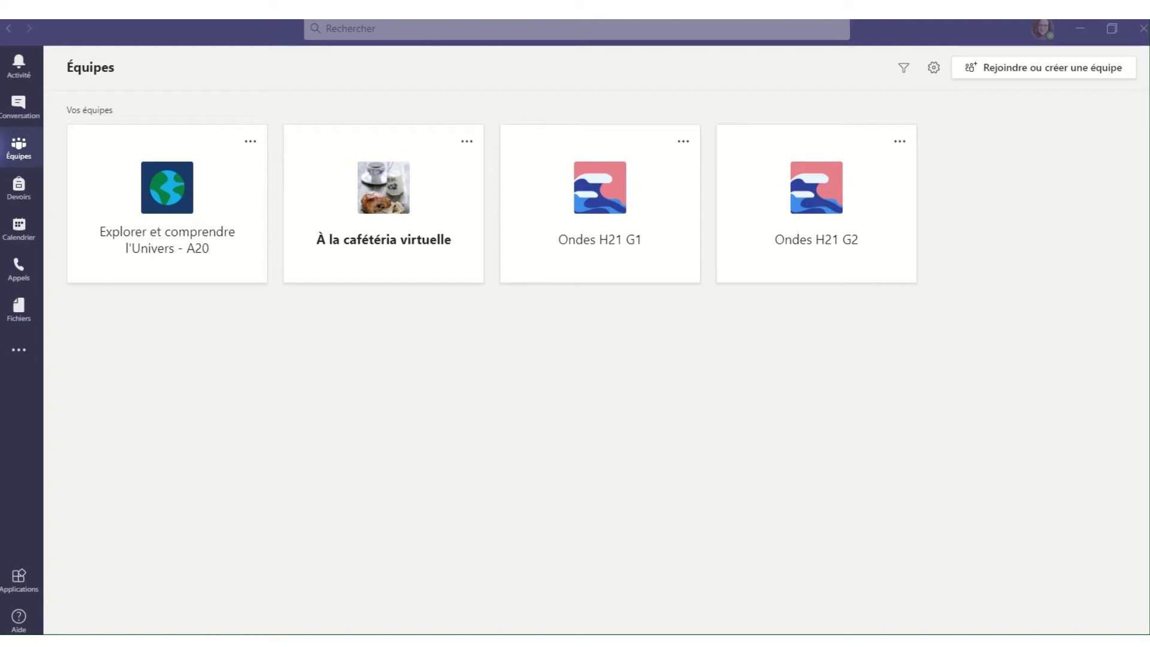
Step: Start a new team of type Autre, named "Test", with the description "travail de chimie"
{"action": "left_click", "coordinate": [1035, 70]}
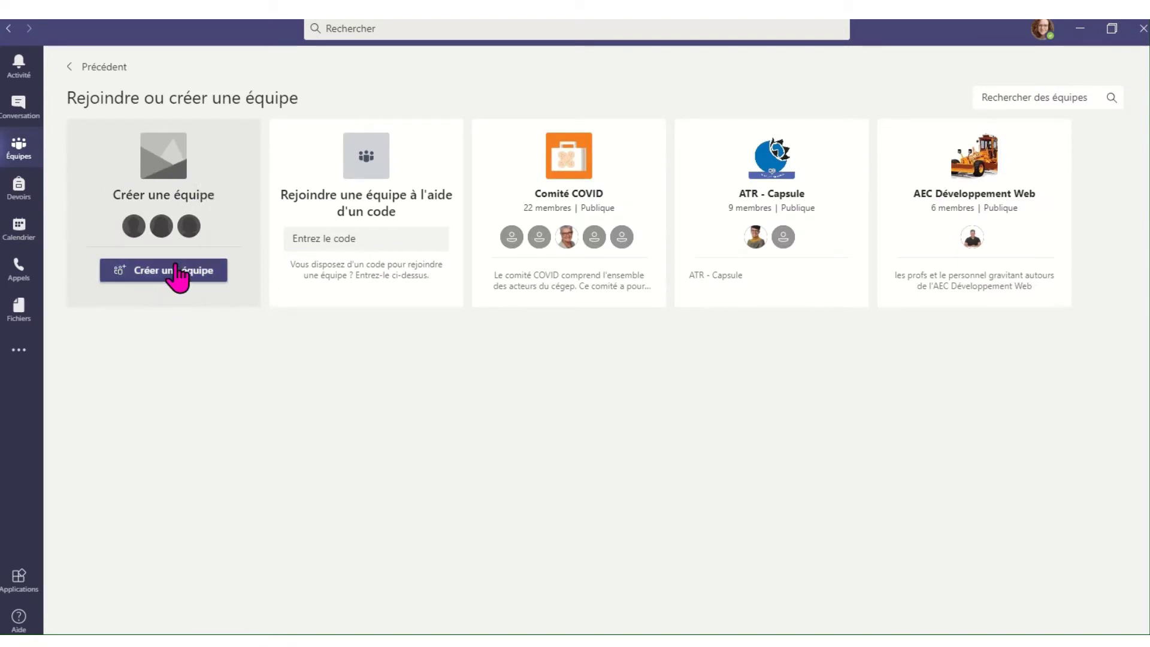
{"action": "left_click", "coordinate": [177, 270]}
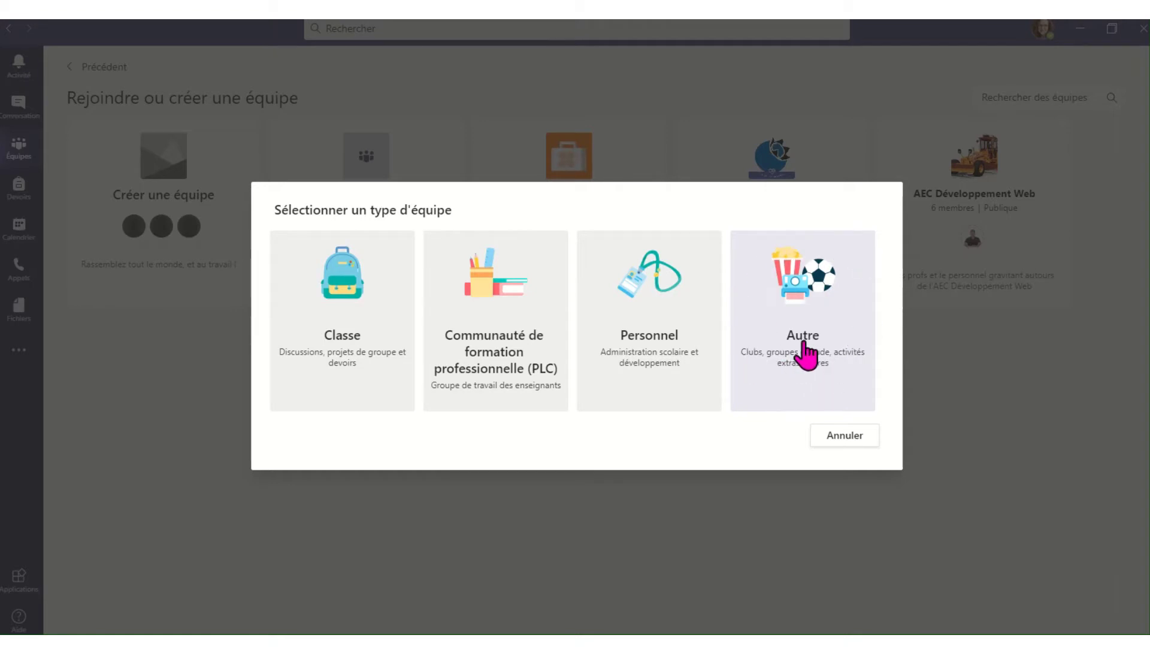
{"action": "left_click", "coordinate": [823, 341]}
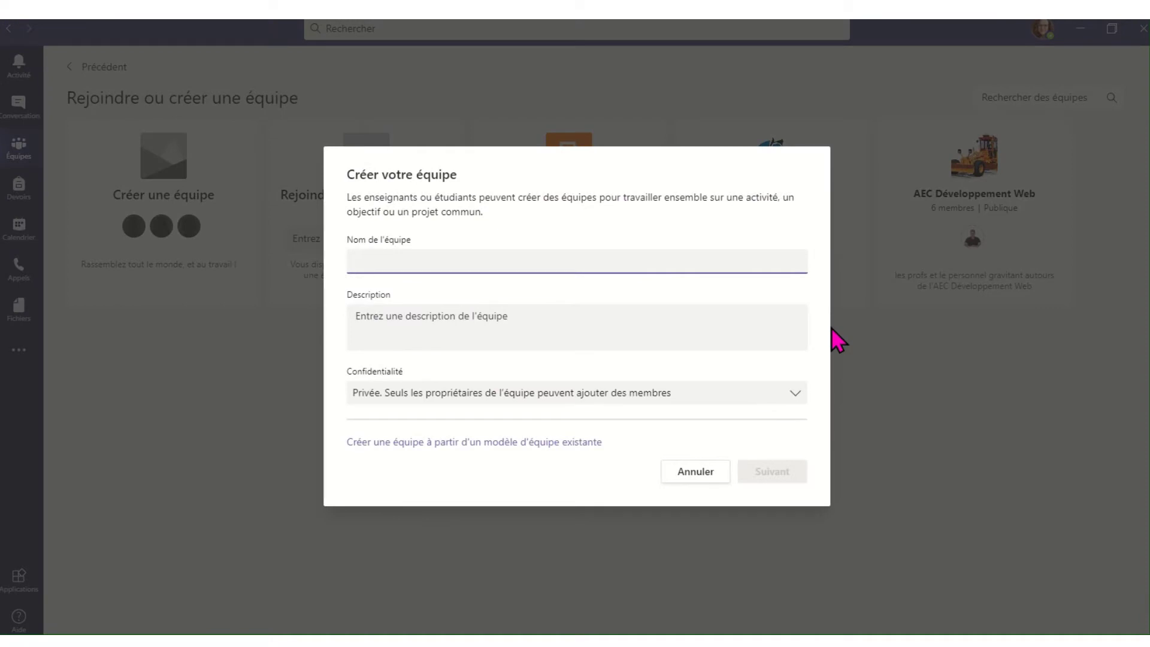
{"action": "type", "text": "Test"}
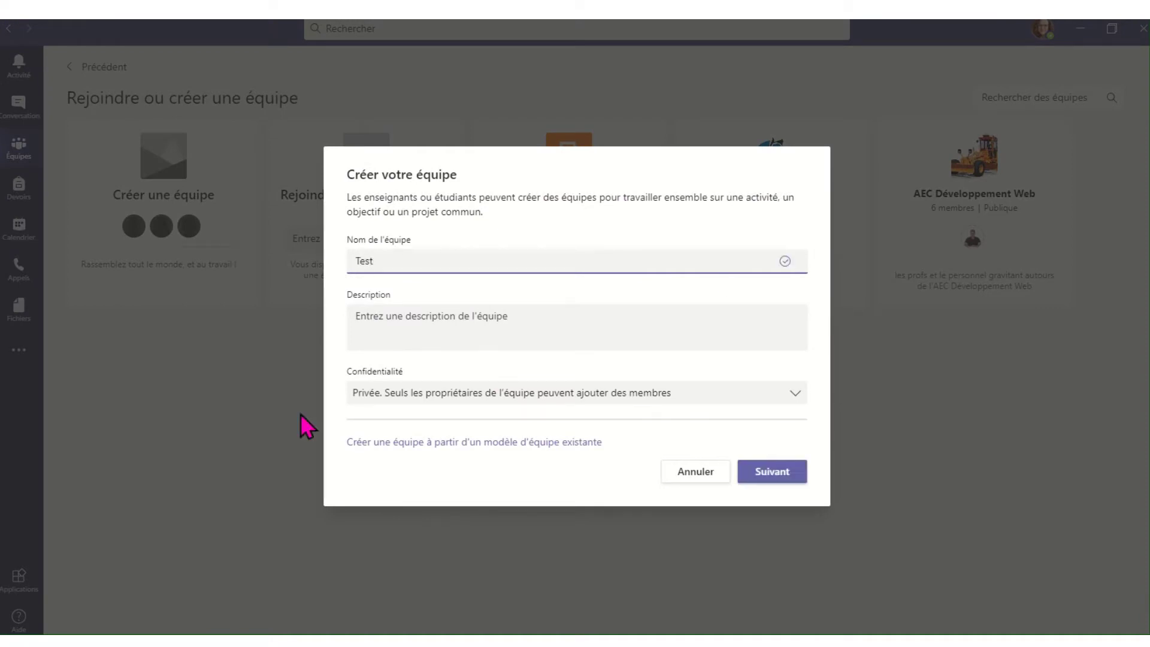
{"action": "left_click", "coordinate": [407, 318]}
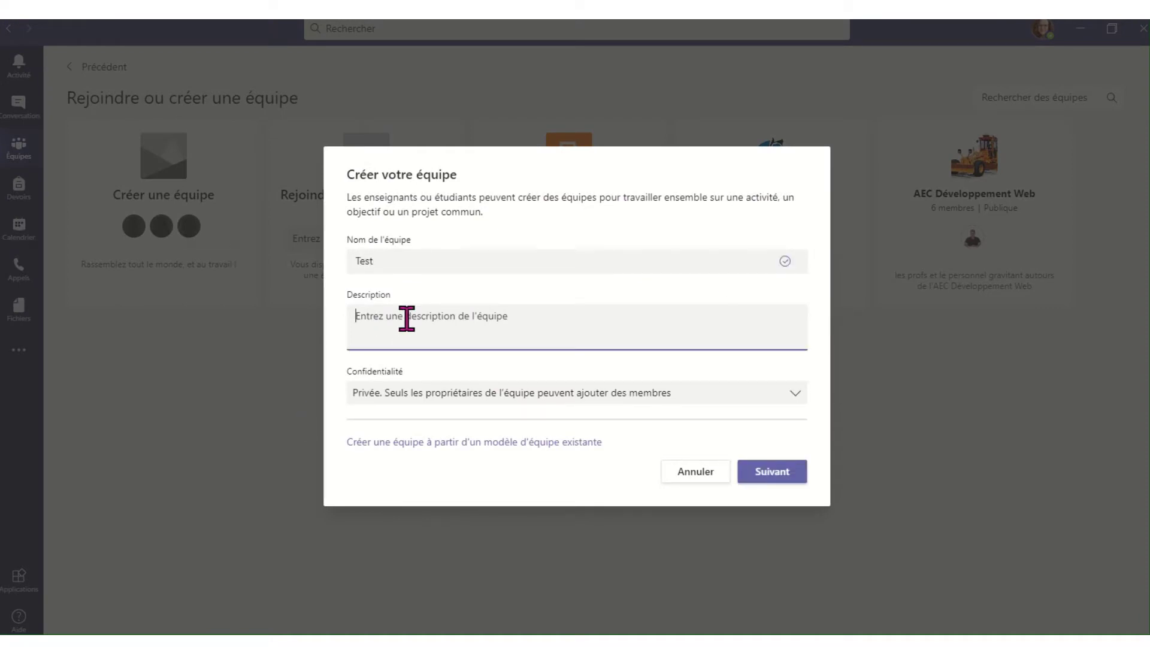
{"action": "type", "text": "travail de c"}
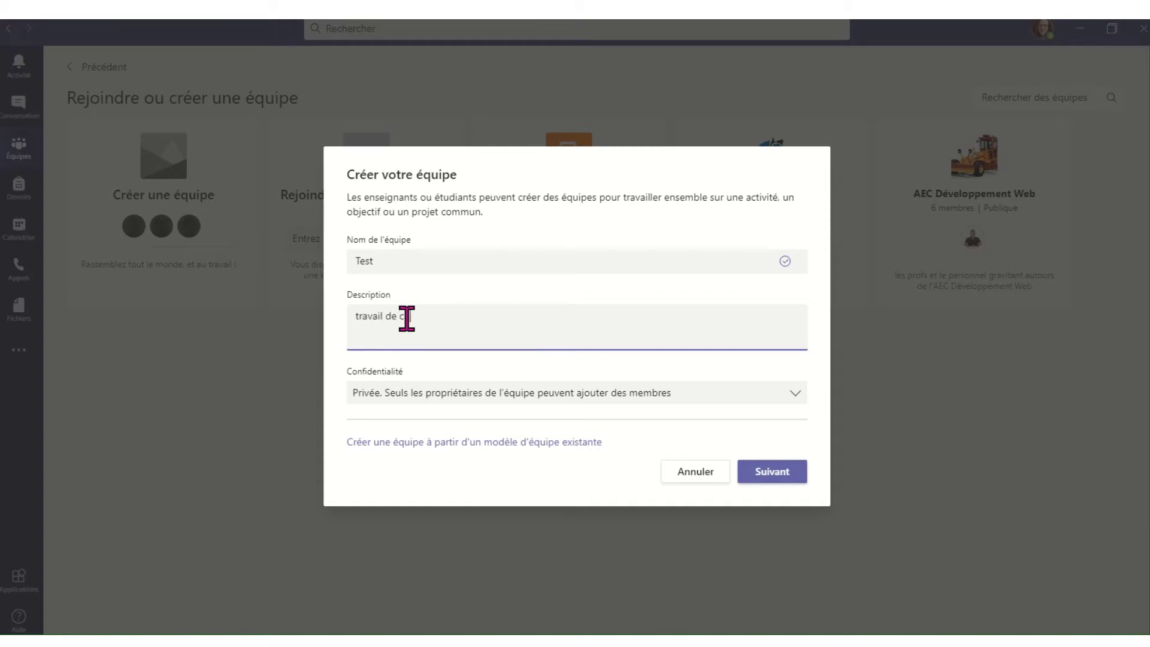
{"action": "type", "text": "himie"}
Step: Keep the team's privacy set to Privée and finish creating it without adding any members
{"action": "left_click", "coordinate": [795, 396]}
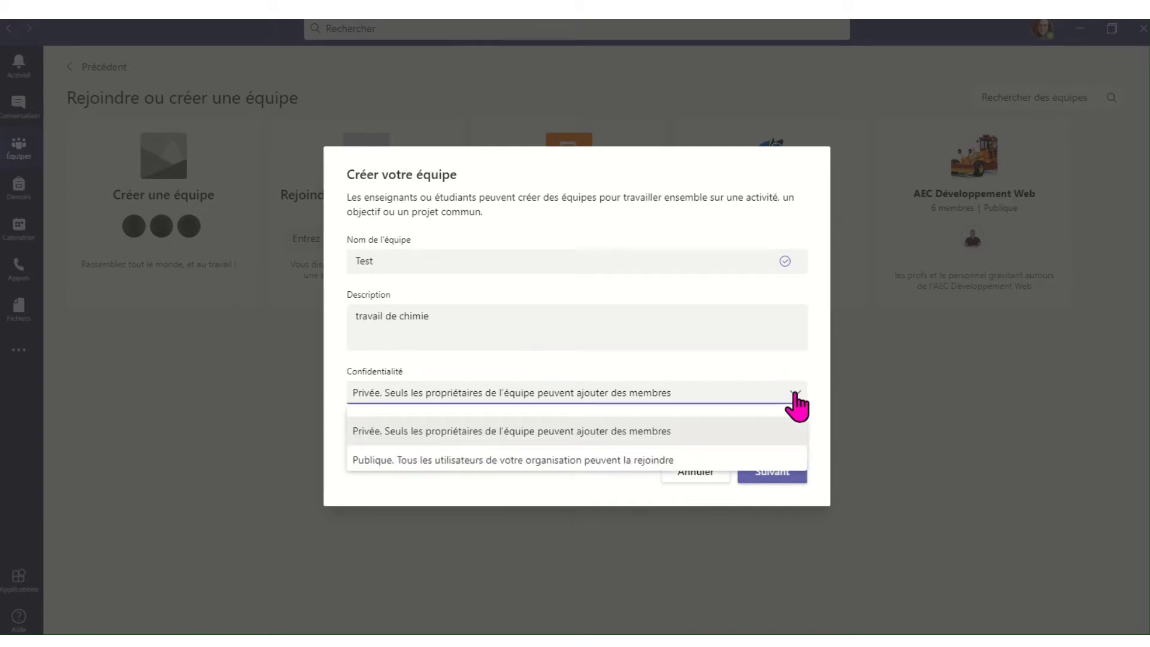
{"action": "left_click", "coordinate": [590, 432]}
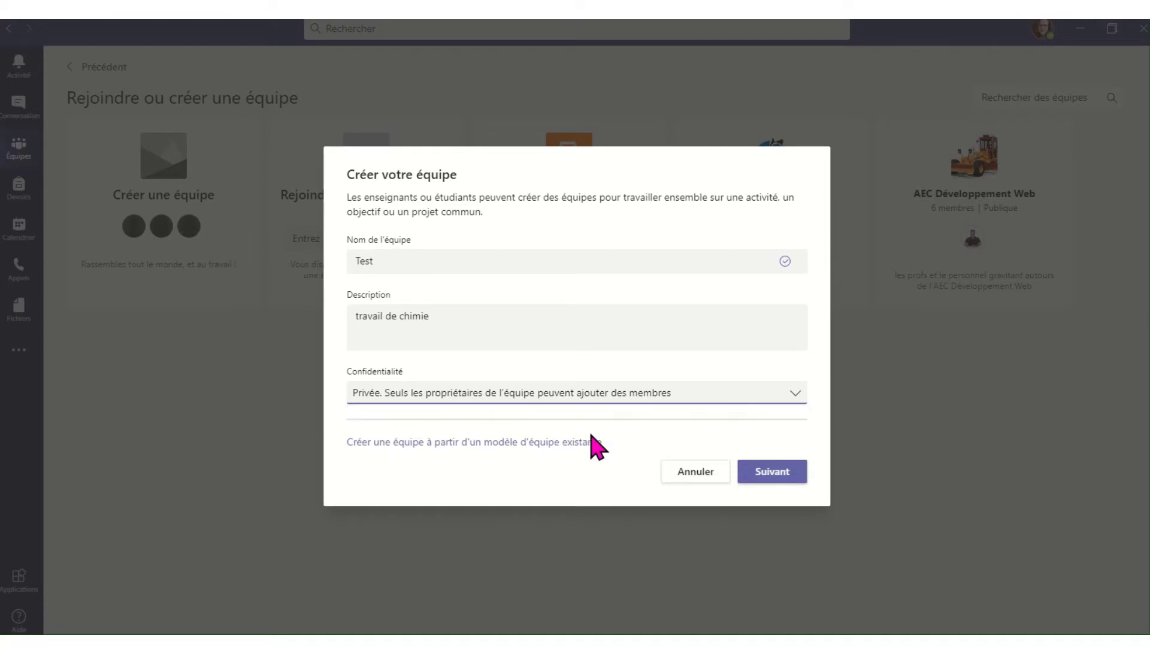
{"action": "left_click", "coordinate": [759, 479]}
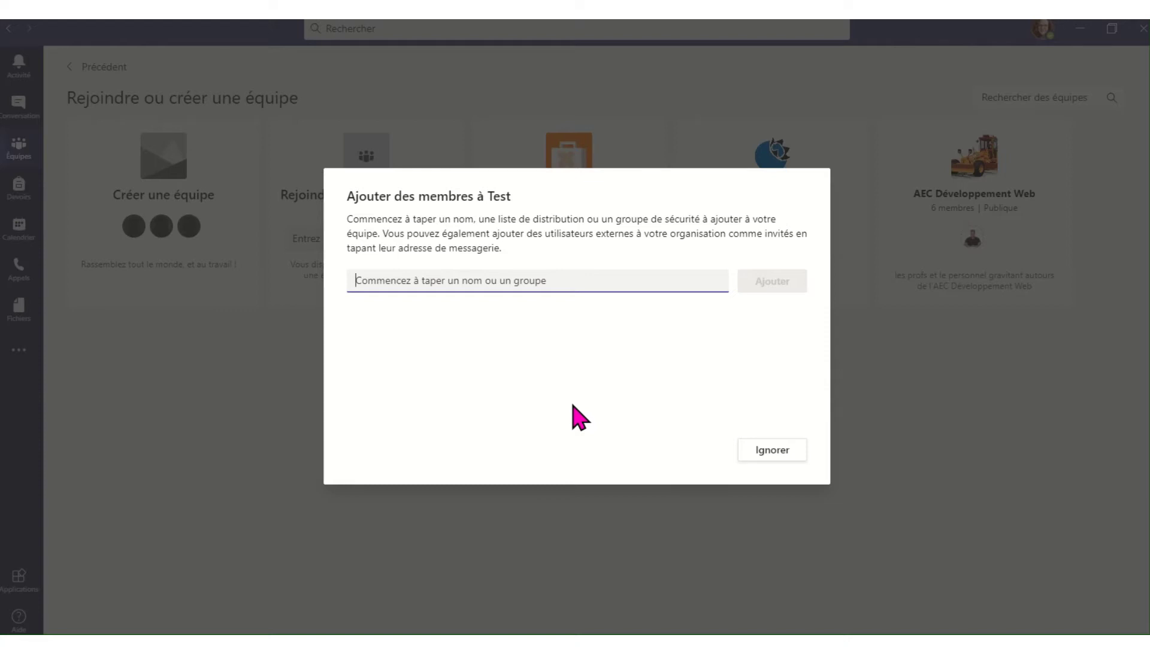
{"action": "left_click", "coordinate": [785, 458]}
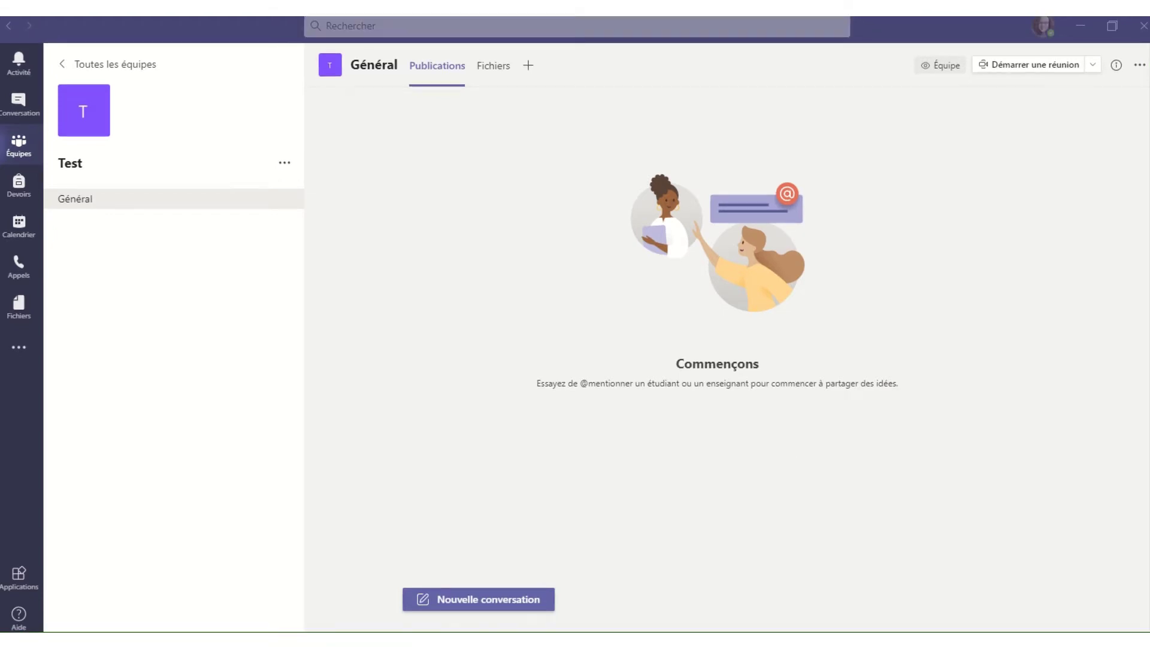
Step: Open the management page of the Test team, view its form for adding members, and close the form without adding anyone
{"action": "left_click", "coordinate": [284, 164]}
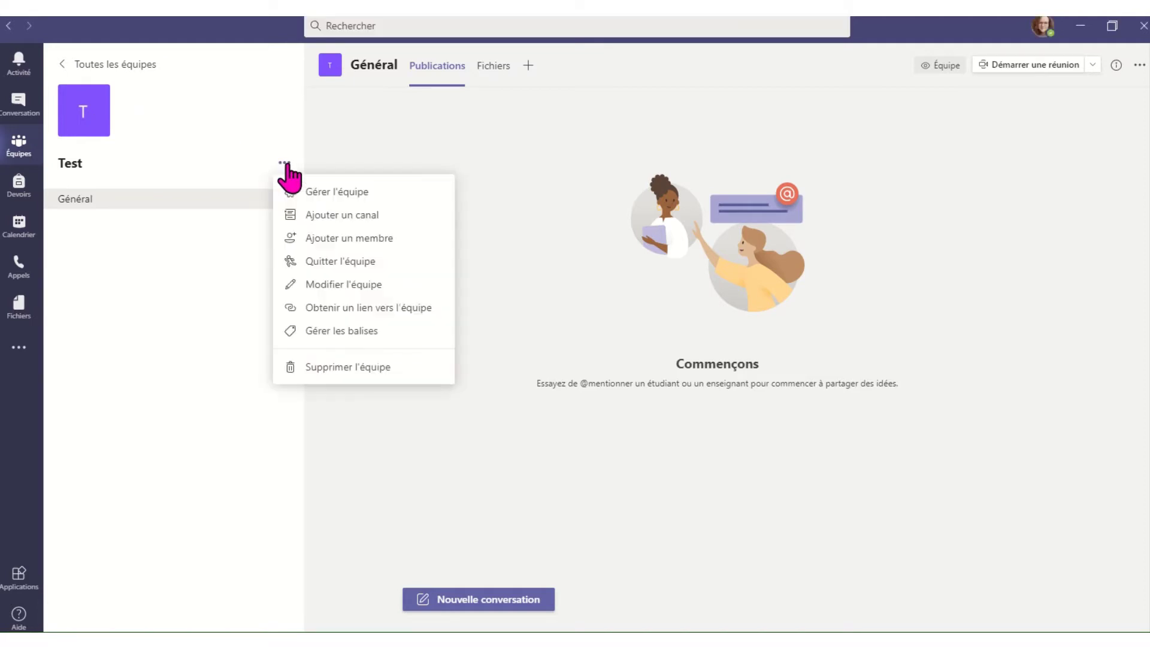
{"action": "left_click", "coordinate": [331, 191]}
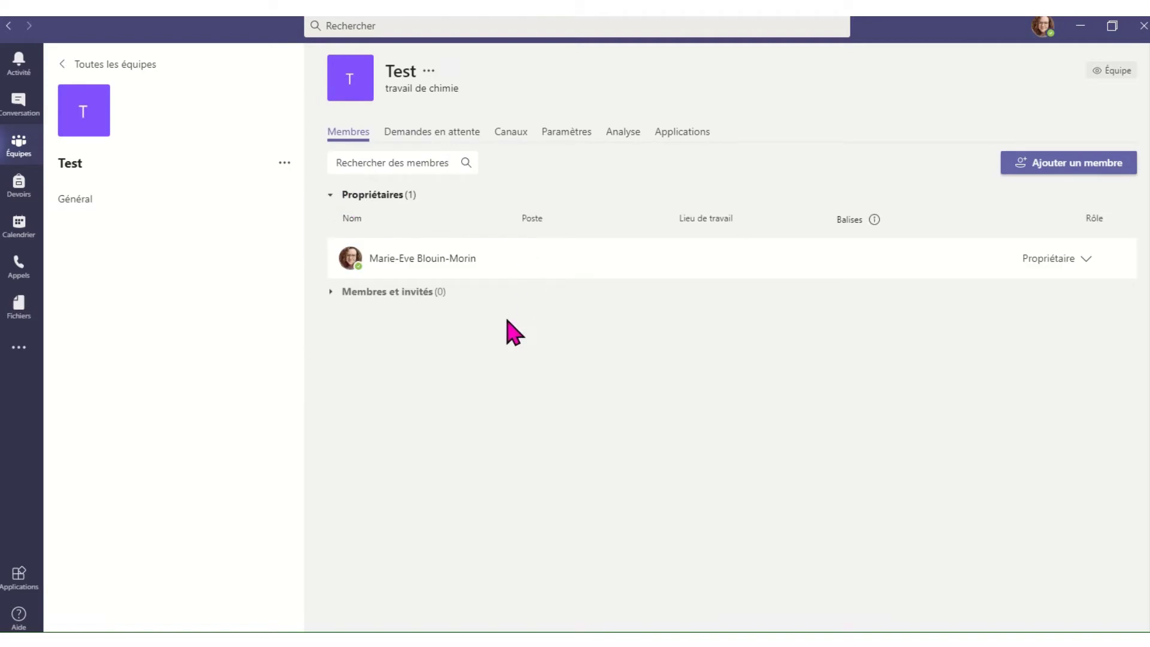
{"action": "left_click", "coordinate": [1065, 171]}
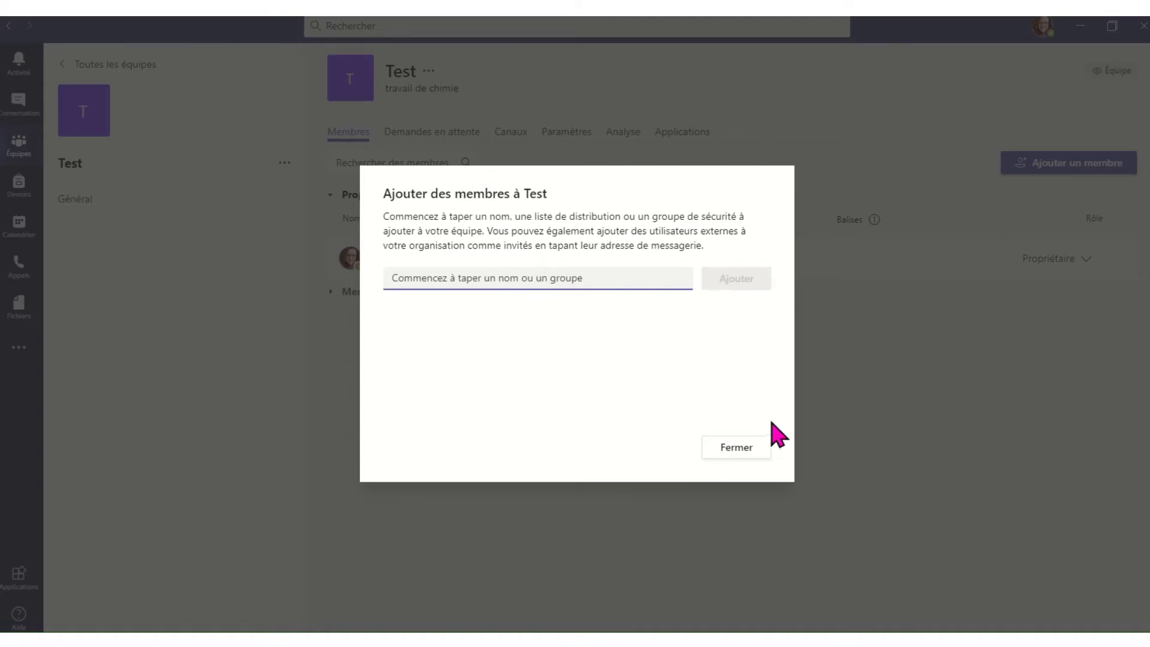
{"action": "left_click", "coordinate": [750, 454]}
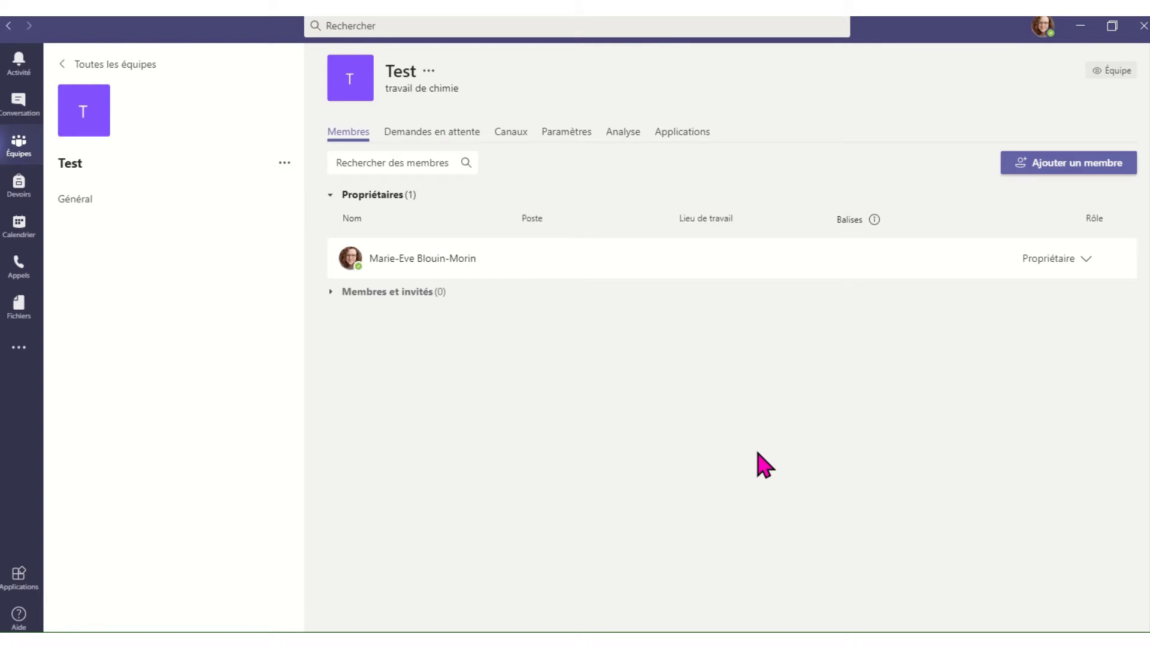
Step: Generate a team code in the Test team's settings and copy it
{"action": "left_click", "coordinate": [581, 134]}
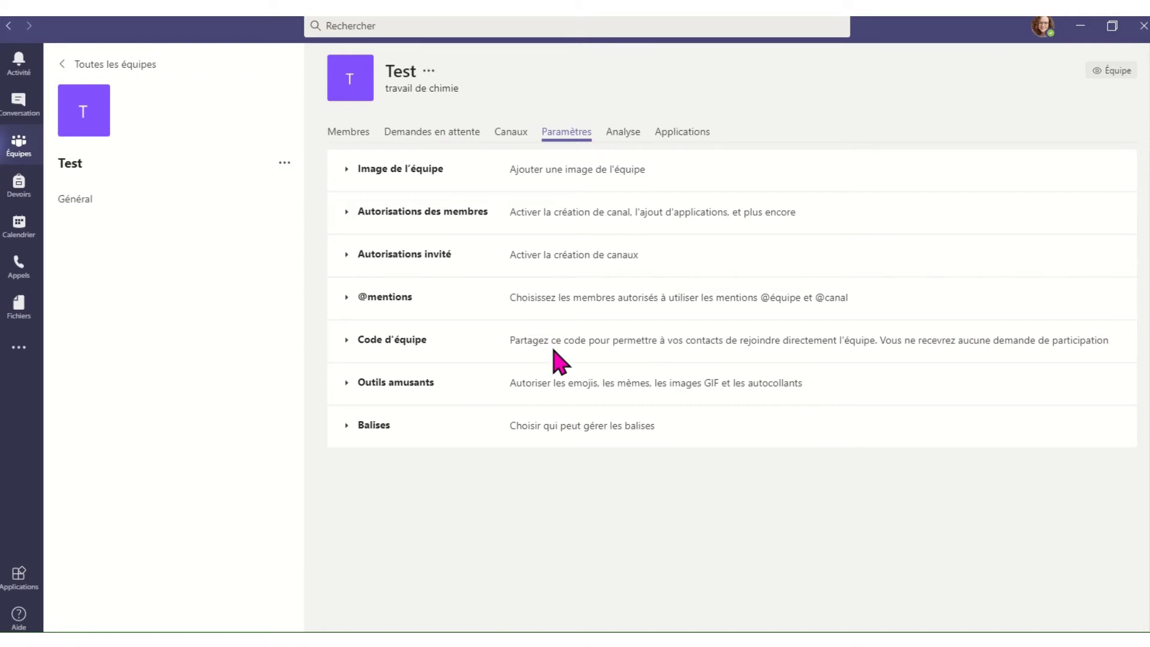
{"action": "left_click", "coordinate": [380, 342]}
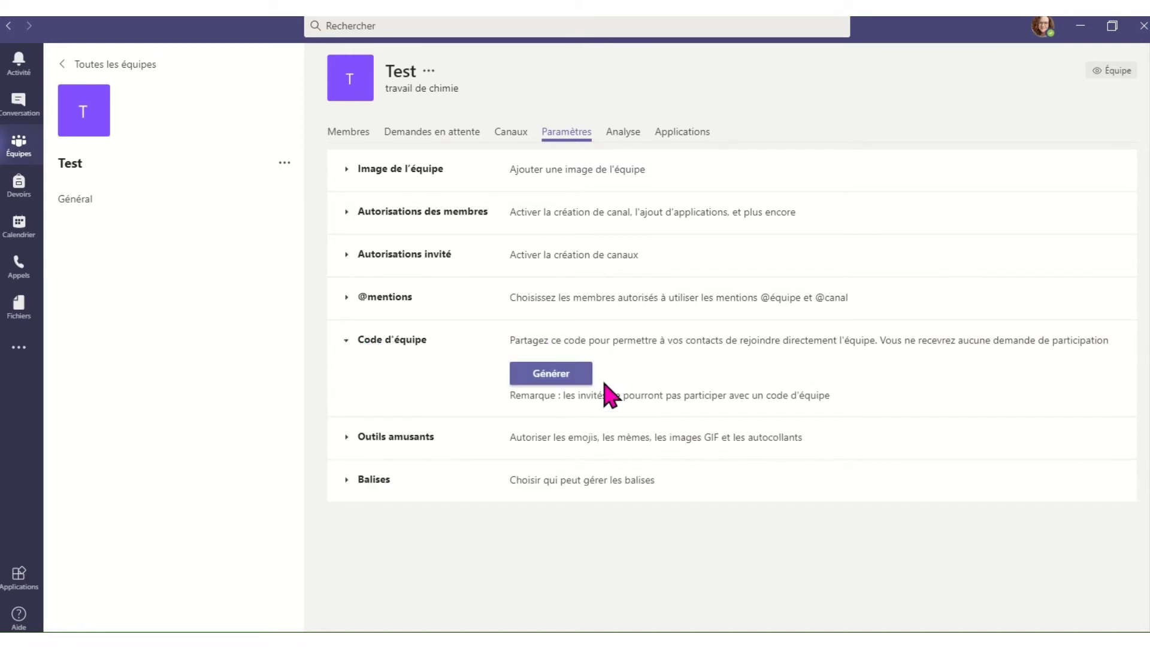
{"action": "left_click", "coordinate": [574, 377]}
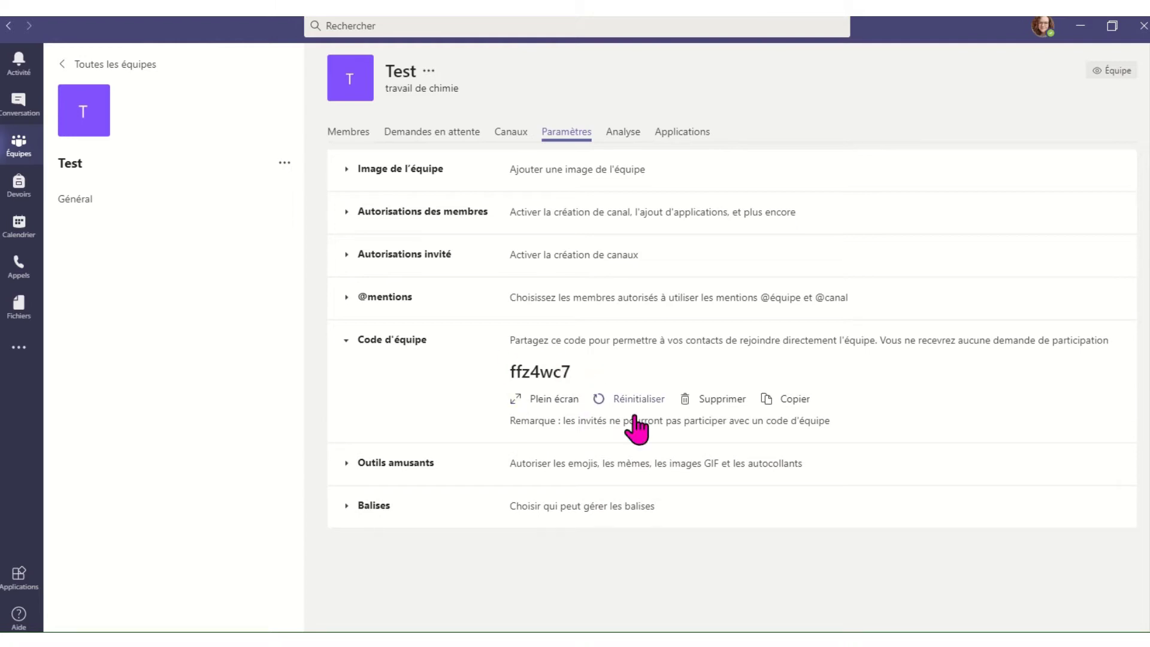
{"action": "left_click", "coordinate": [795, 400]}
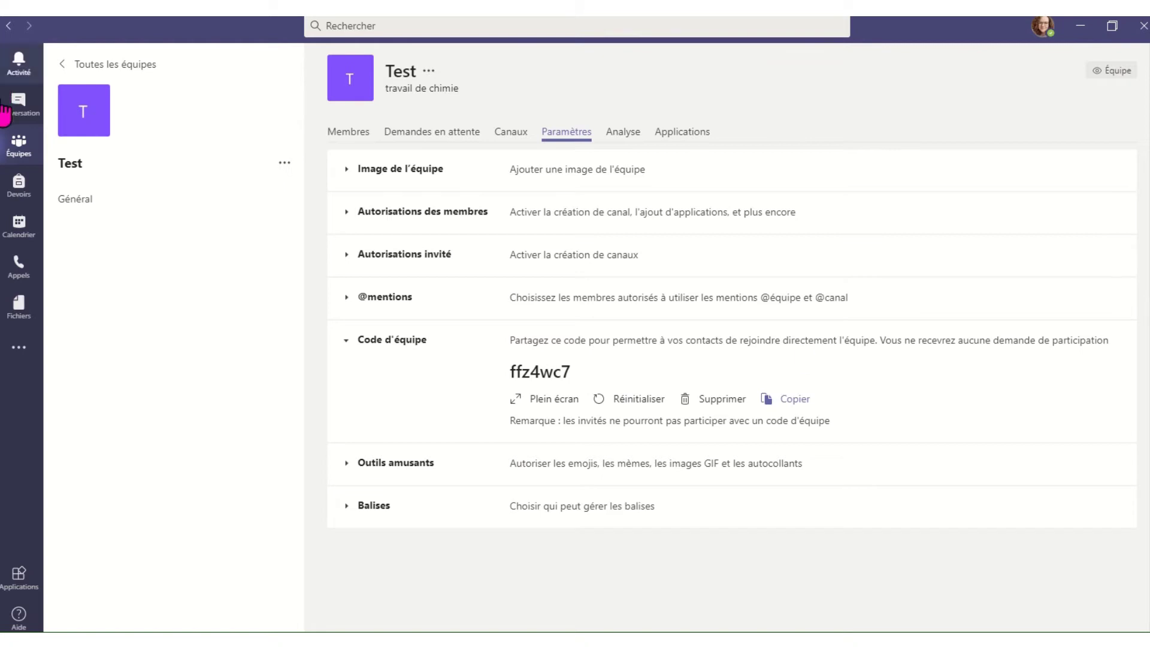
Step: Return to the teams overview and bring up the code entry for joining an existing team
{"action": "left_click", "coordinate": [14, 161]}
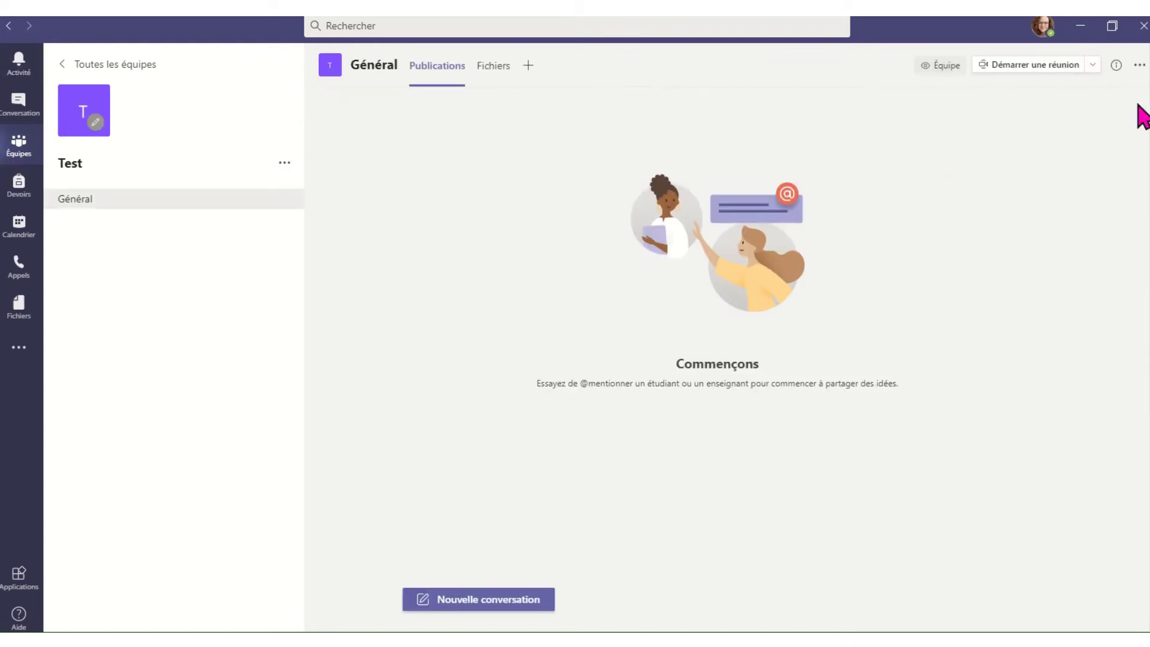
{"action": "left_click", "coordinate": [24, 157]}
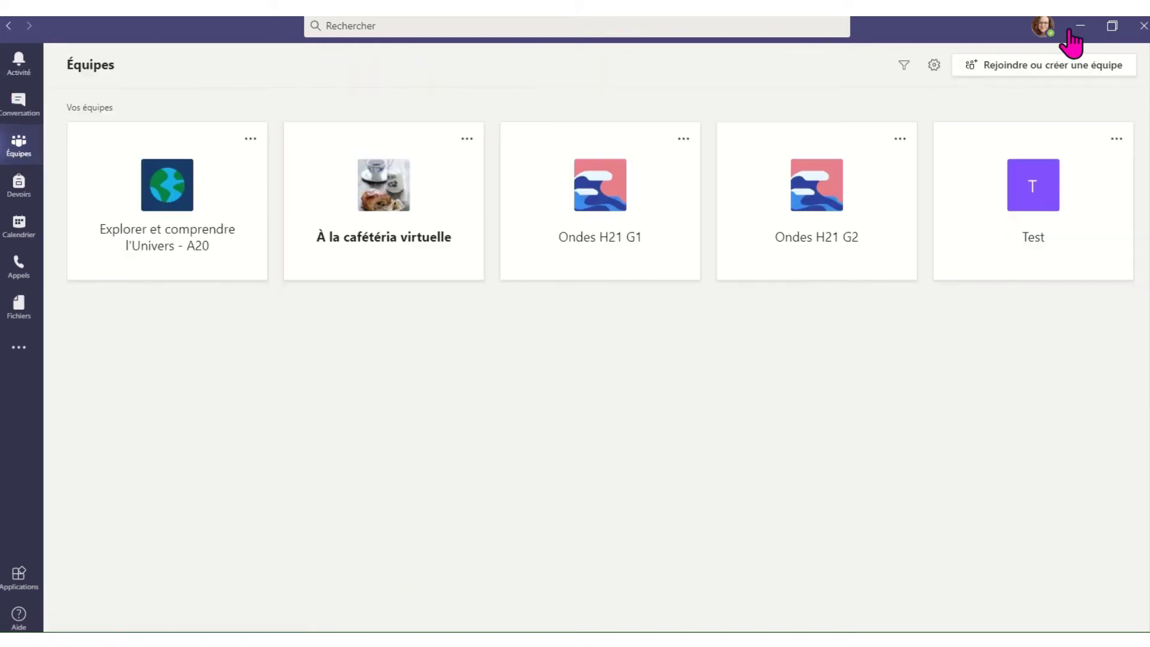
{"action": "left_click", "coordinate": [1062, 71]}
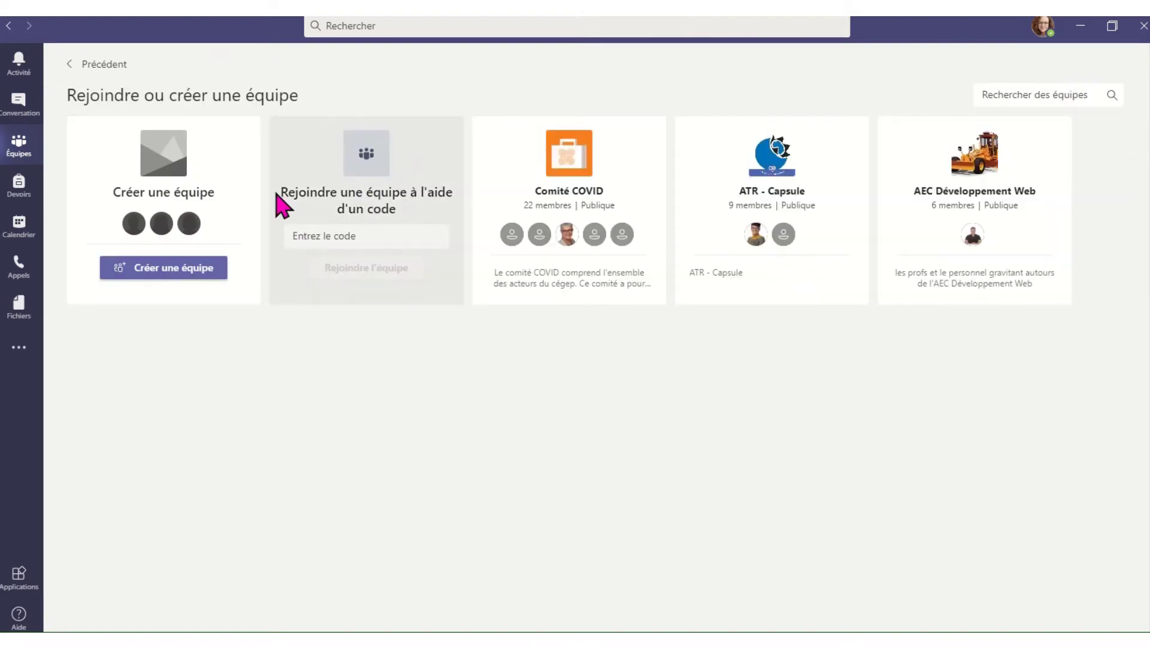
{"action": "left_click", "coordinate": [303, 235]}
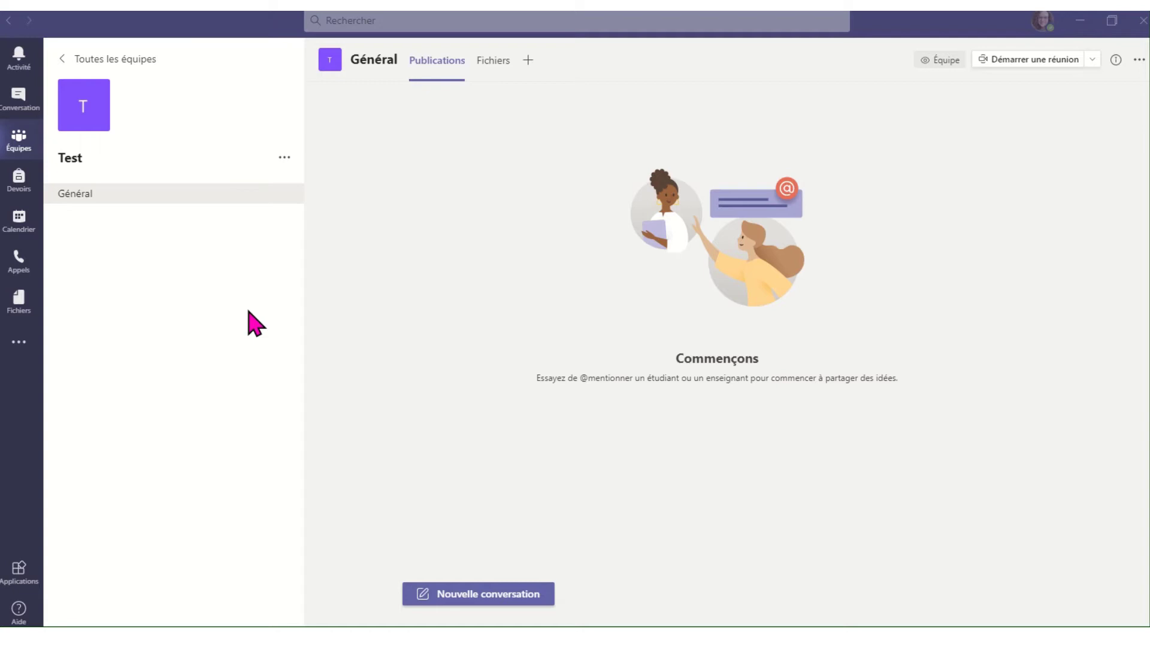
Step: Get the link to the Test team and copy it
{"action": "left_click", "coordinate": [284, 158]}
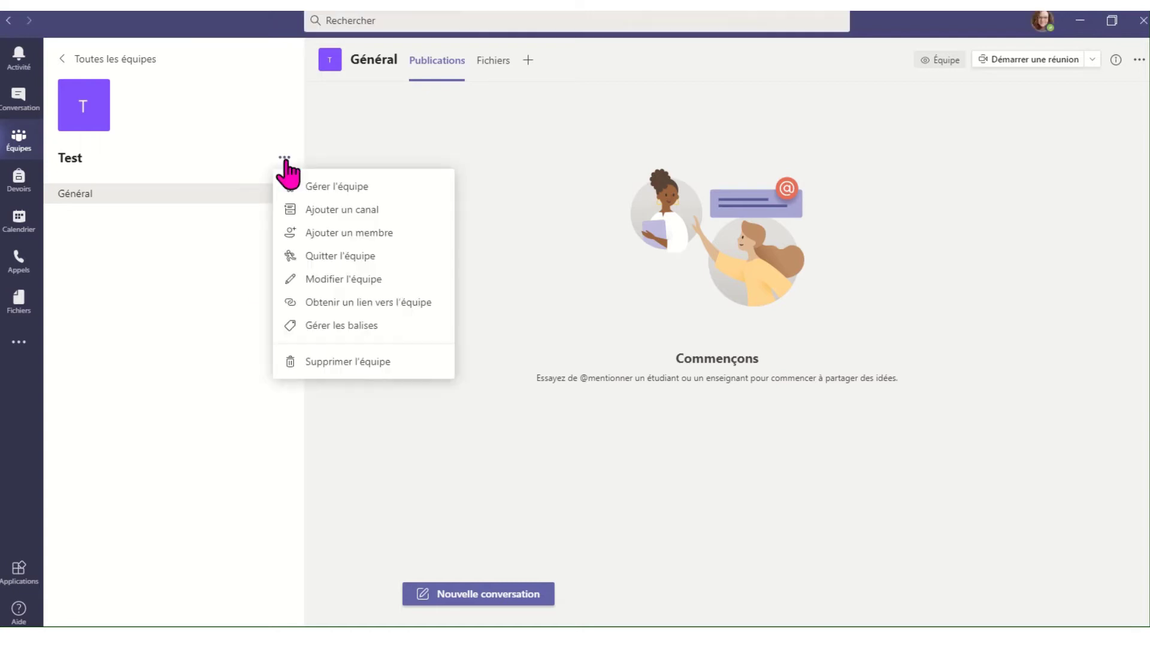
{"action": "left_click", "coordinate": [331, 307]}
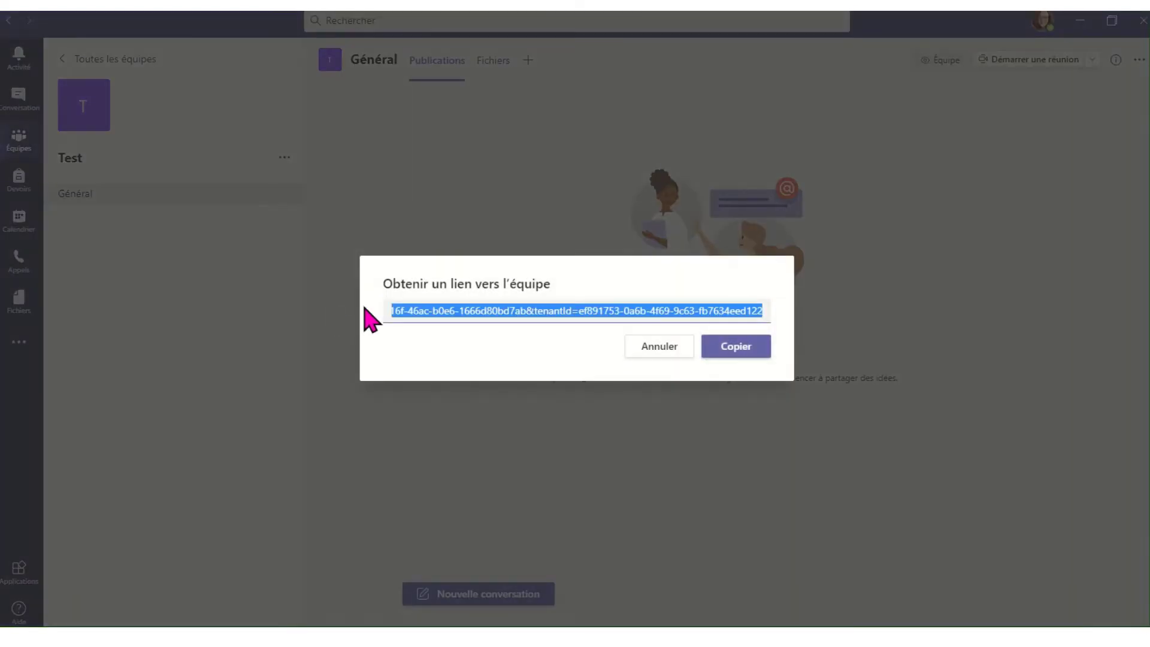
{"action": "left_click", "coordinate": [758, 353]}
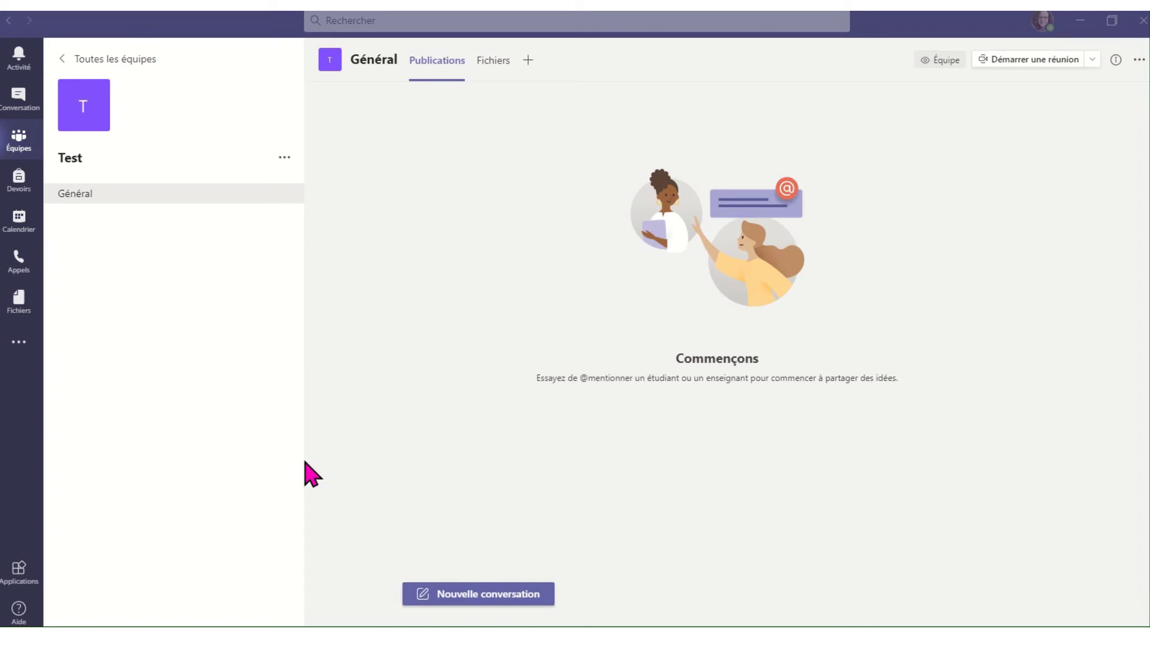
Step: In the Test team's member management, change the role of the person listed under Membres et invités to Propriétaire
{"action": "left_click", "coordinate": [284, 158]}
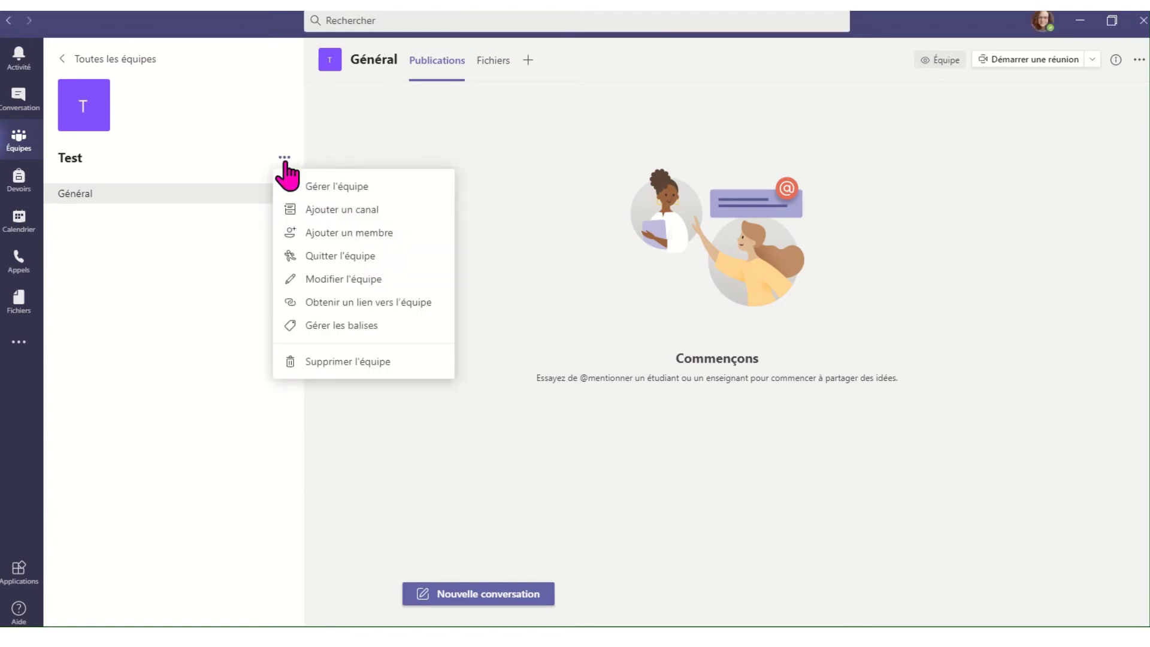
{"action": "left_click", "coordinate": [329, 186]}
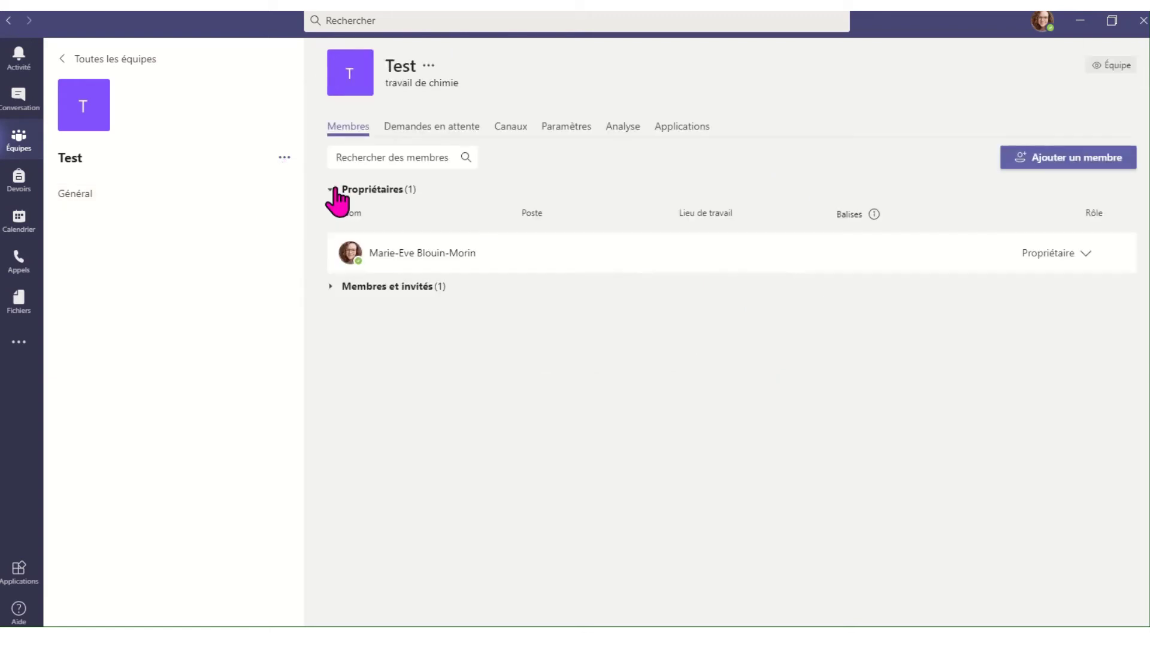
{"action": "left_click", "coordinate": [365, 287]}
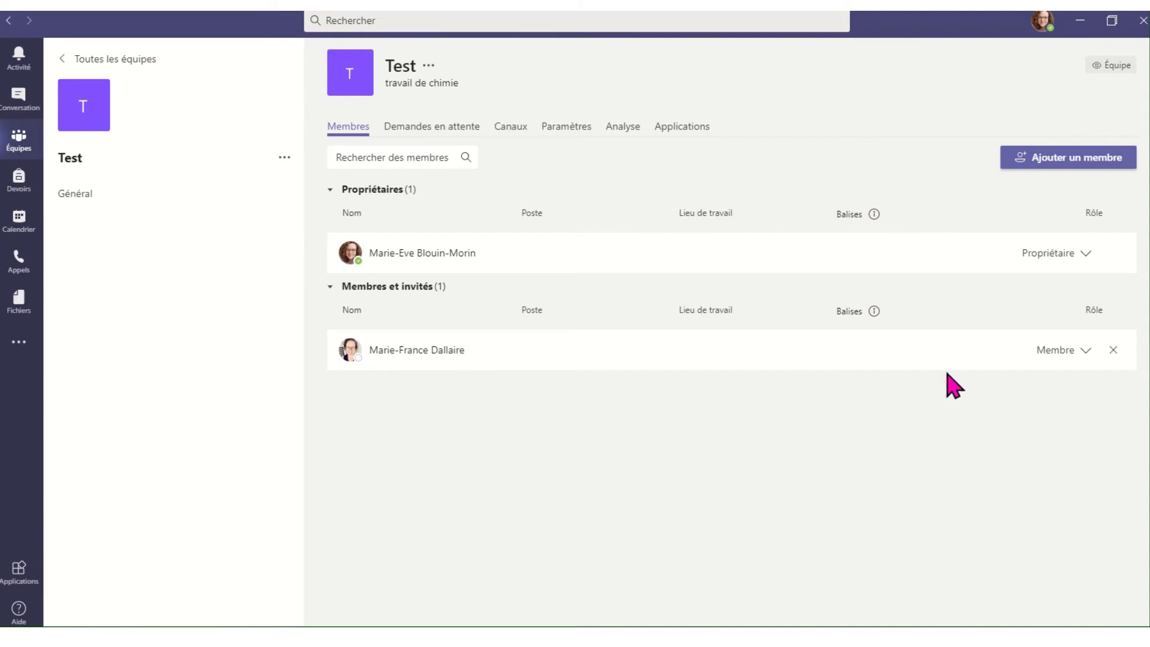
{"action": "left_click", "coordinate": [1086, 356]}
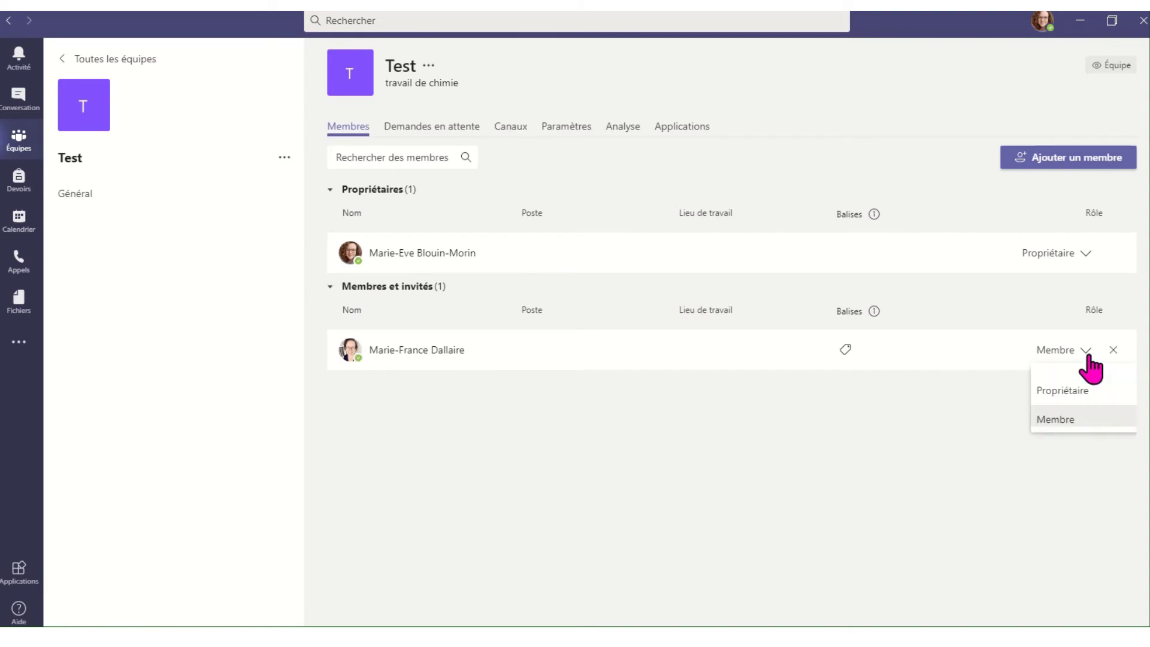
{"action": "left_click", "coordinate": [1081, 392]}
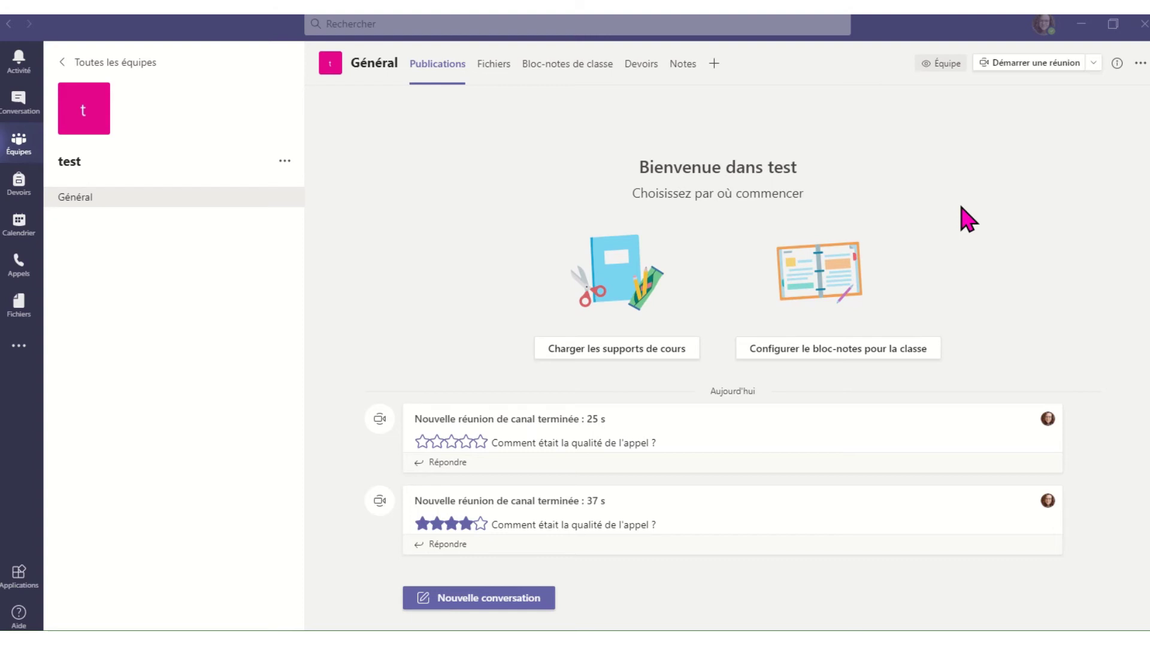
Step: Start a meeting in the test team's Général channel, join it with the microphone off, and minimize the meeting window
{"action": "left_click", "coordinate": [1007, 65]}
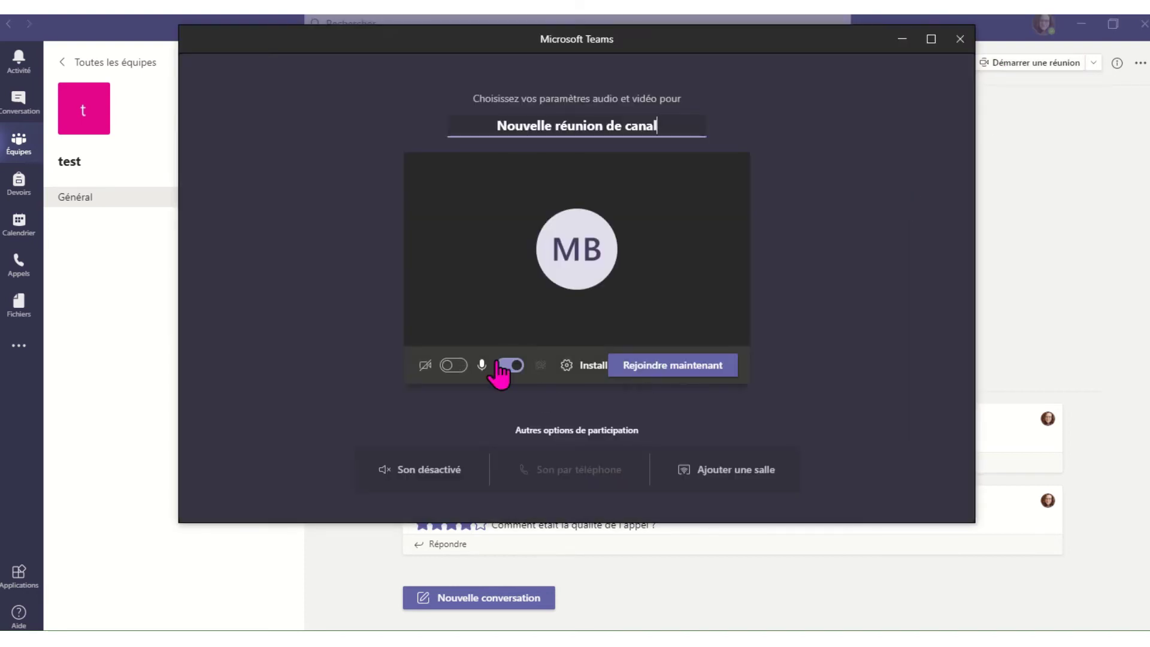
{"action": "left_click", "coordinate": [518, 370]}
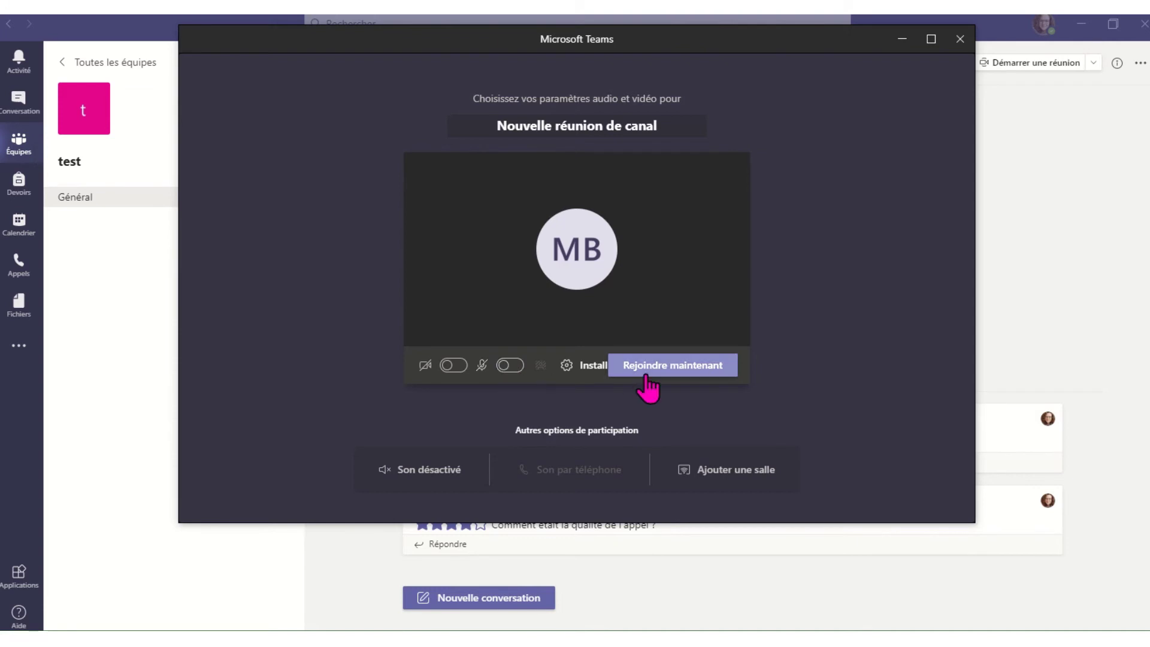
{"action": "left_click", "coordinate": [663, 365]}
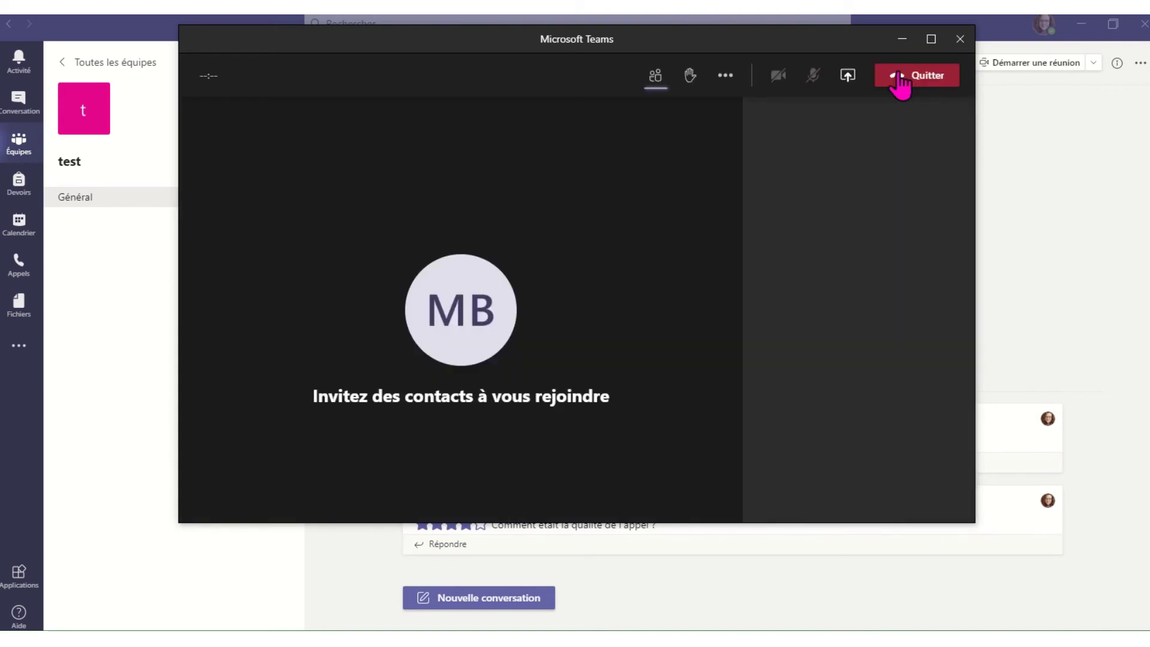
{"action": "left_click", "coordinate": [903, 40]}
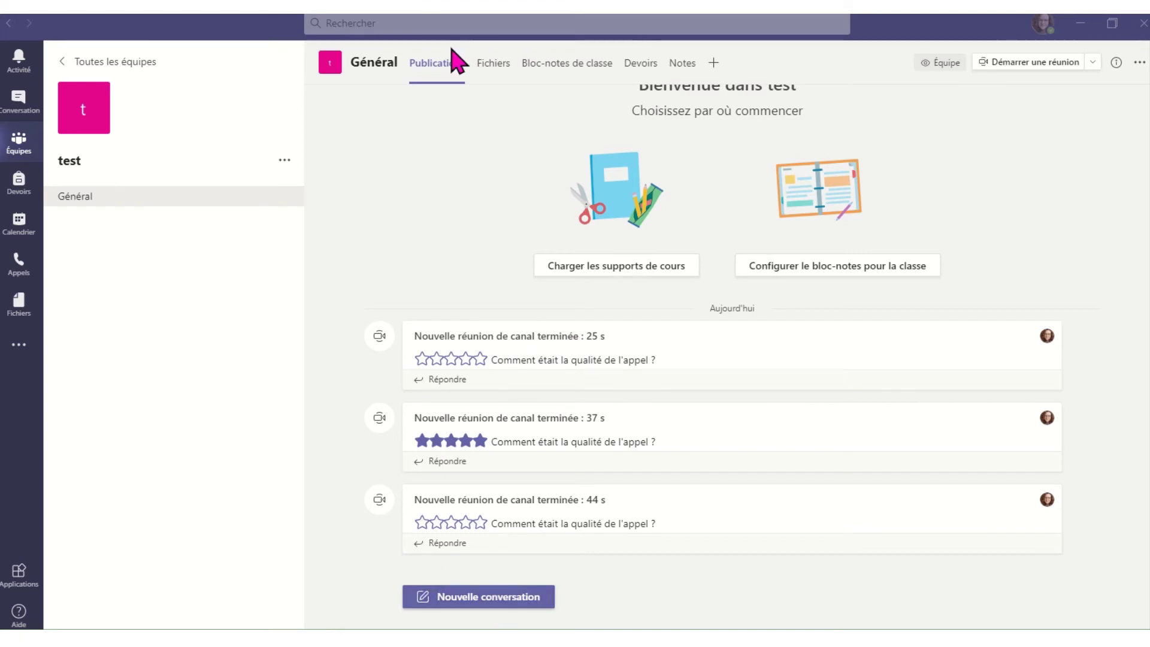
Step: Post a new conversation reading "Bonjour" in the test team's Général channel and place the cursor in its reply field
{"action": "left_click", "coordinate": [503, 599]}
{"action": "type", "text": "Bonjour"}
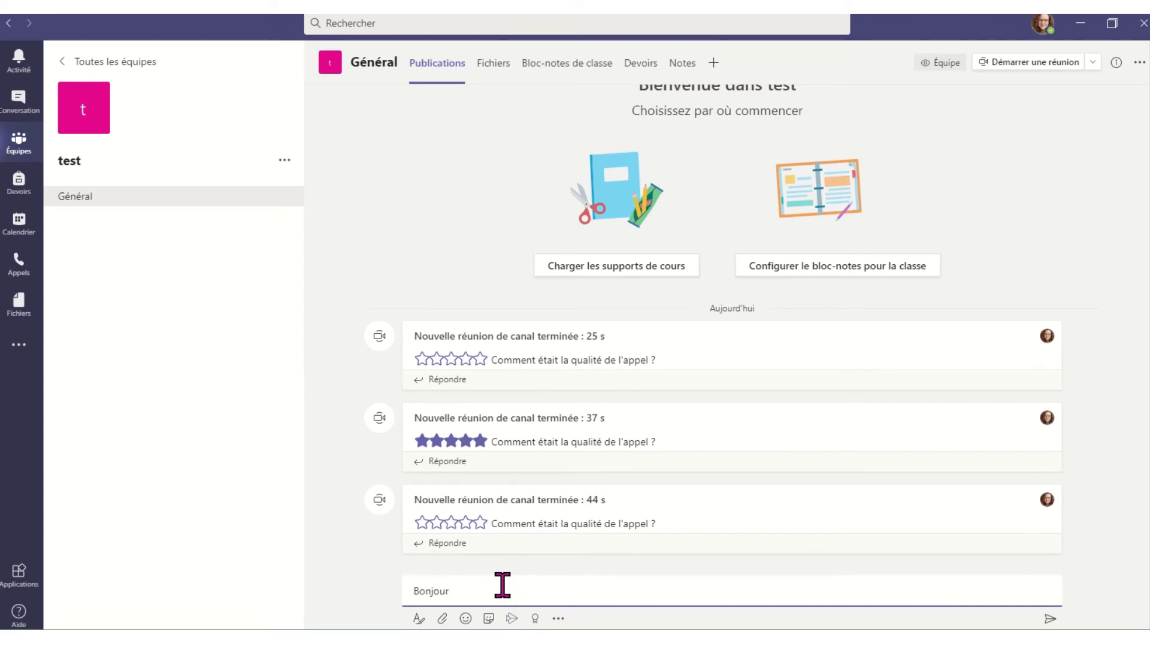
{"action": "key", "text": "Return"}
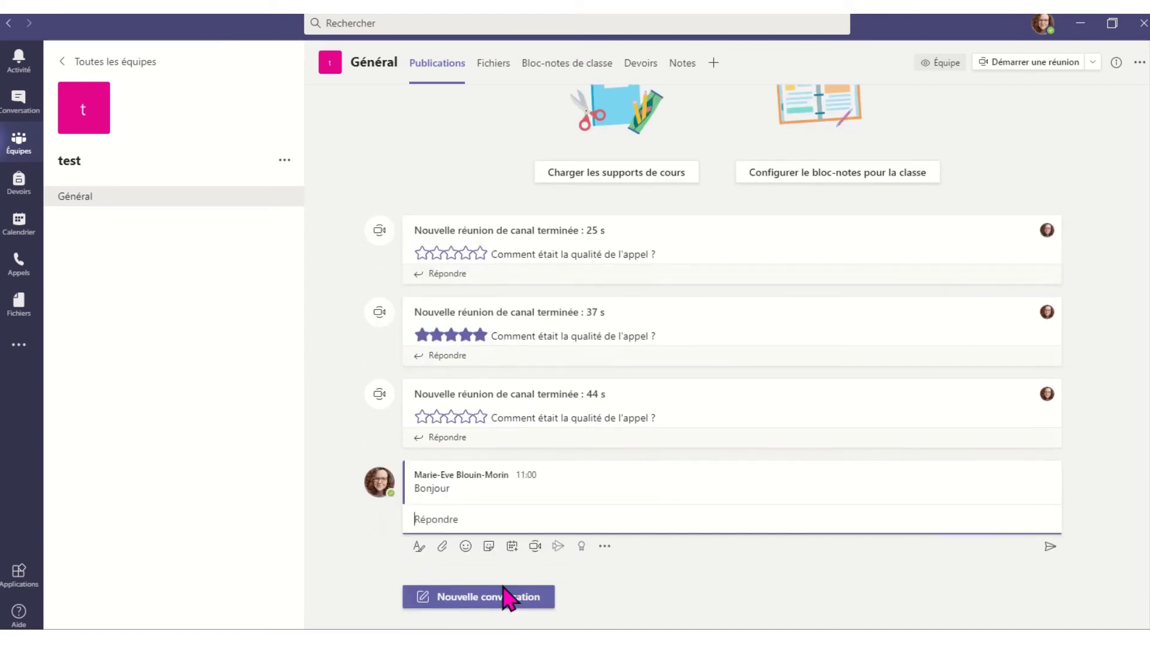
{"action": "left_click", "coordinate": [454, 518]}
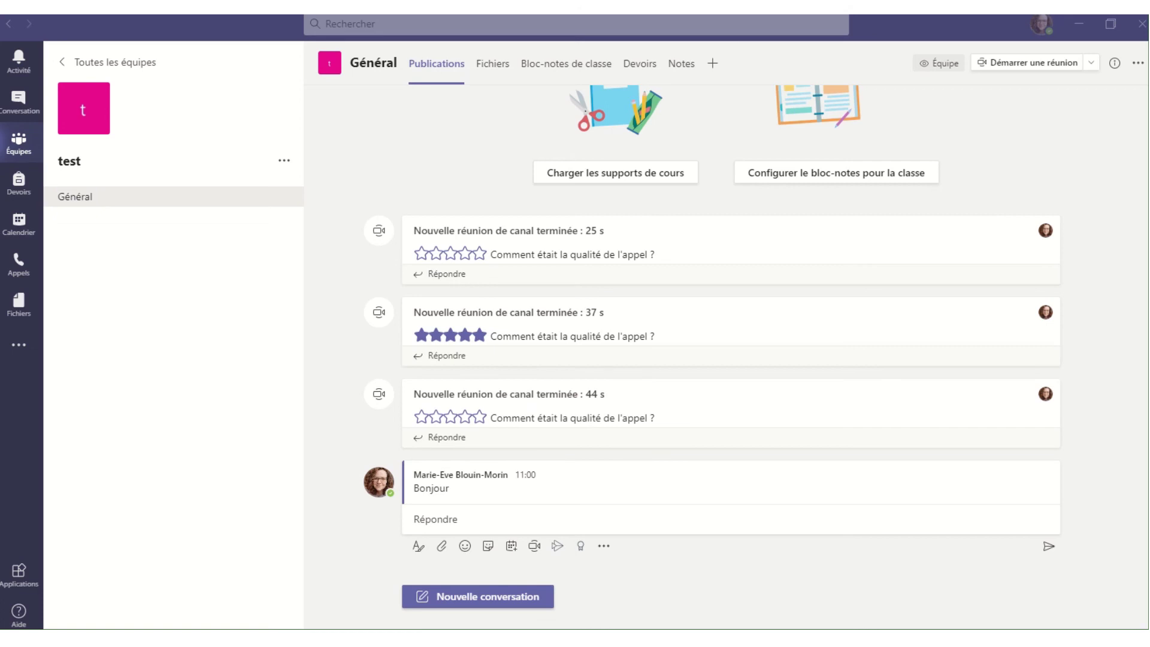
Step: Create a folder named Test in the files of the Général channel and select it
{"action": "left_click", "coordinate": [488, 68]}
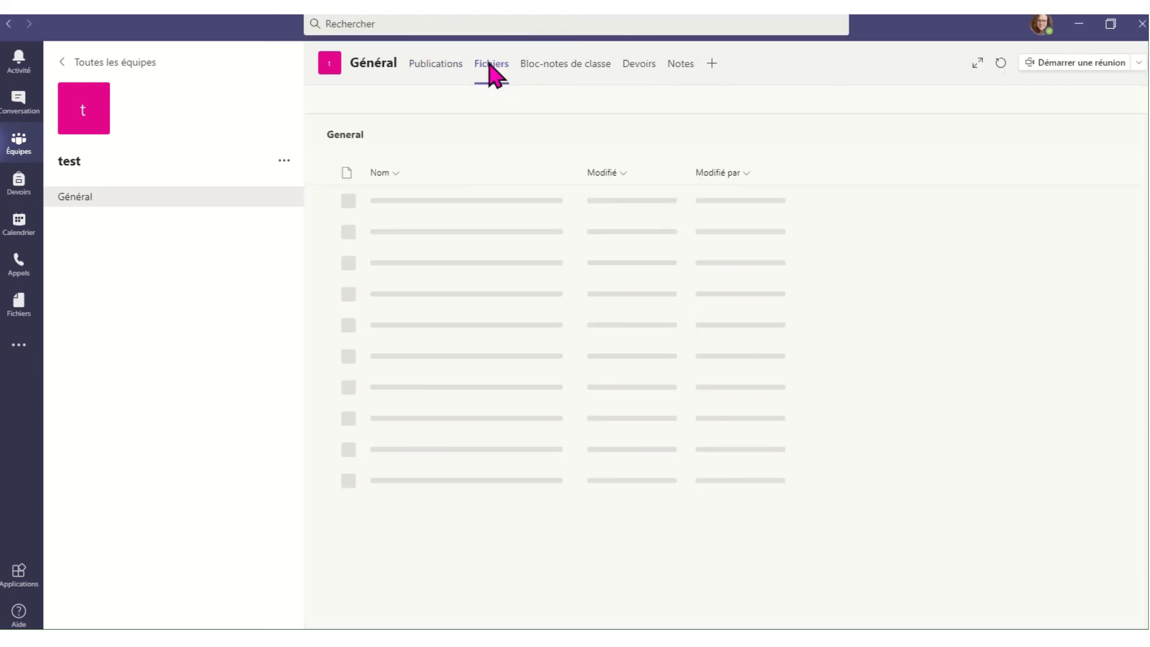
{"action": "left_click", "coordinate": [371, 100]}
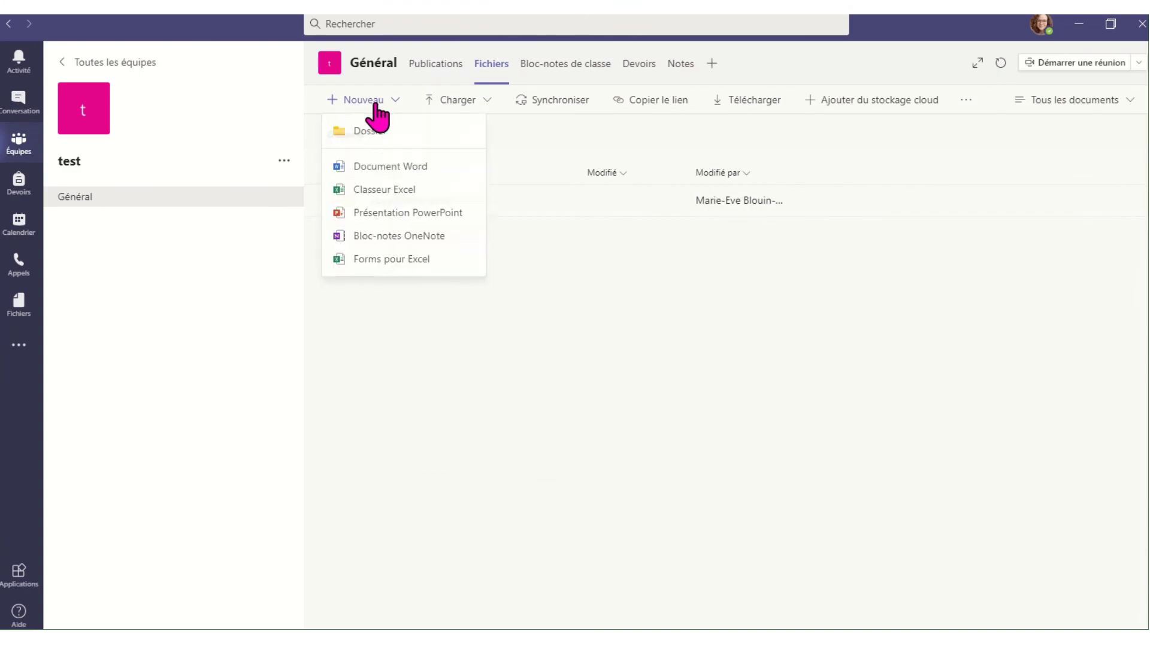
{"action": "left_click", "coordinate": [377, 133]}
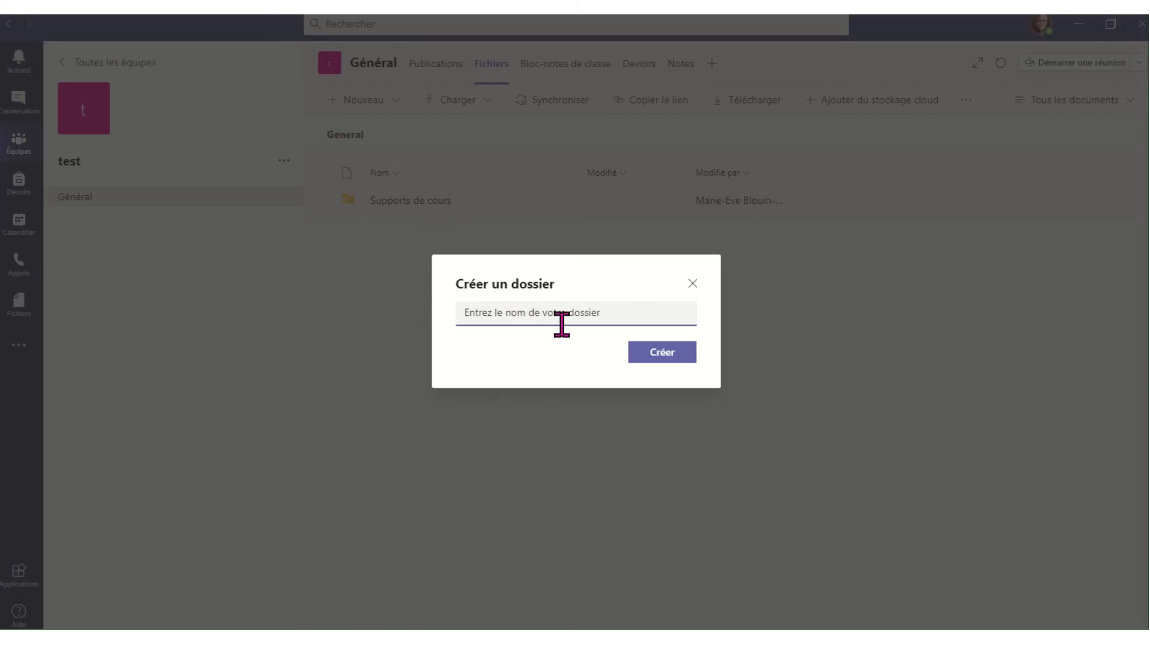
{"action": "type", "text": "Test"}
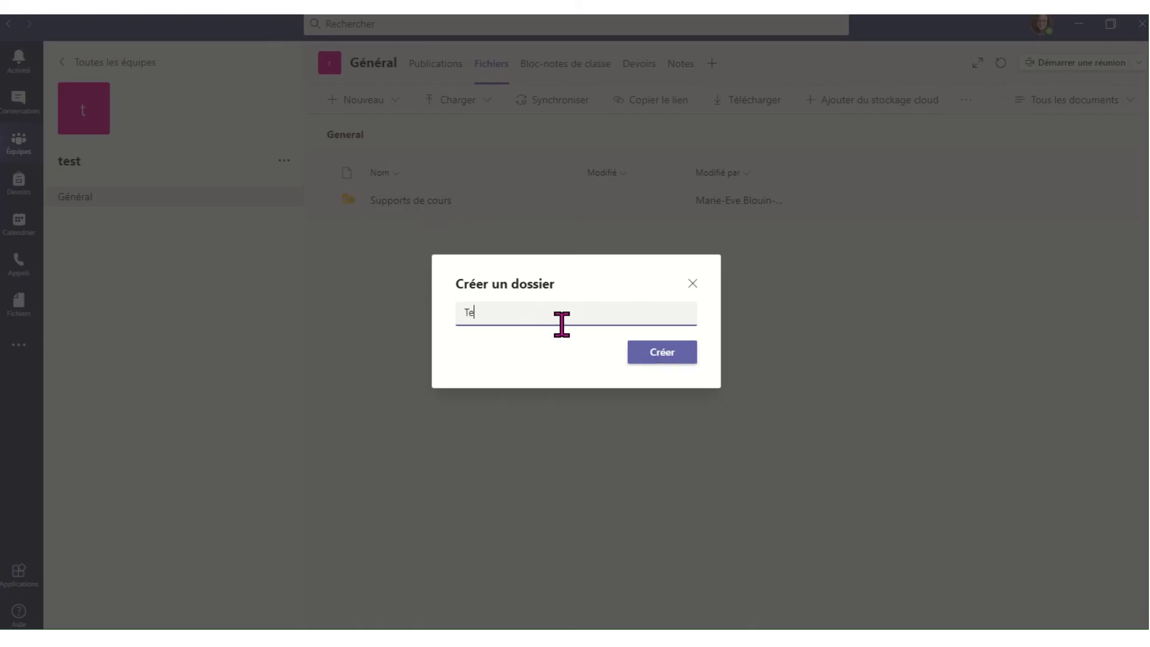
{"action": "left_click", "coordinate": [658, 358]}
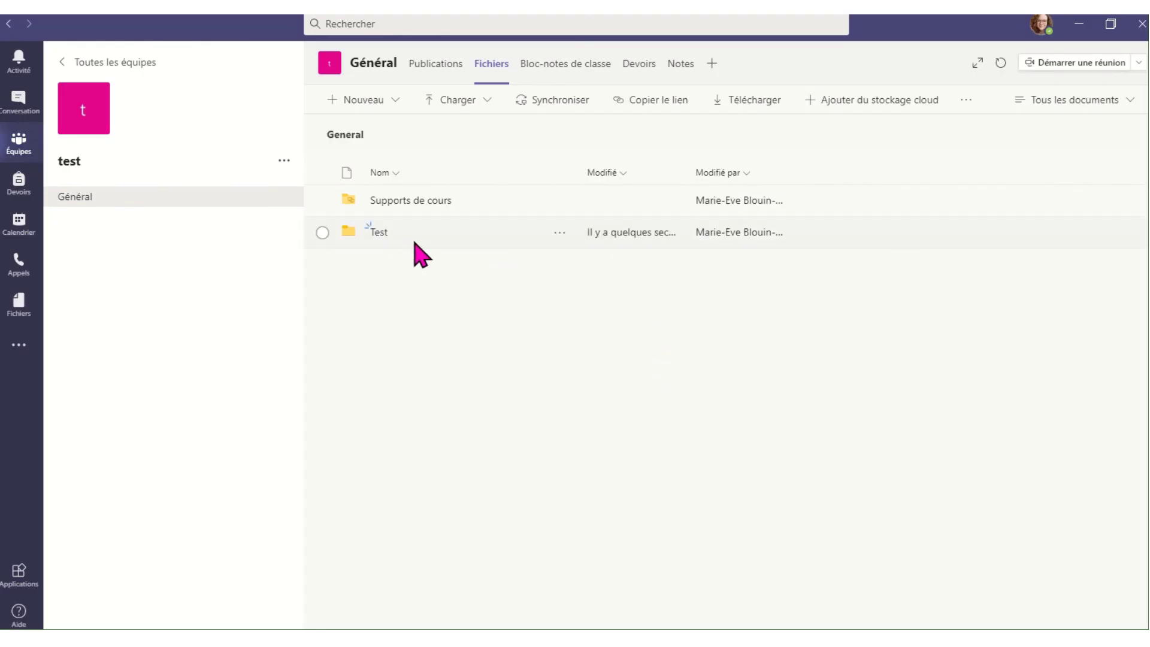
{"action": "left_click", "coordinate": [419, 235]}
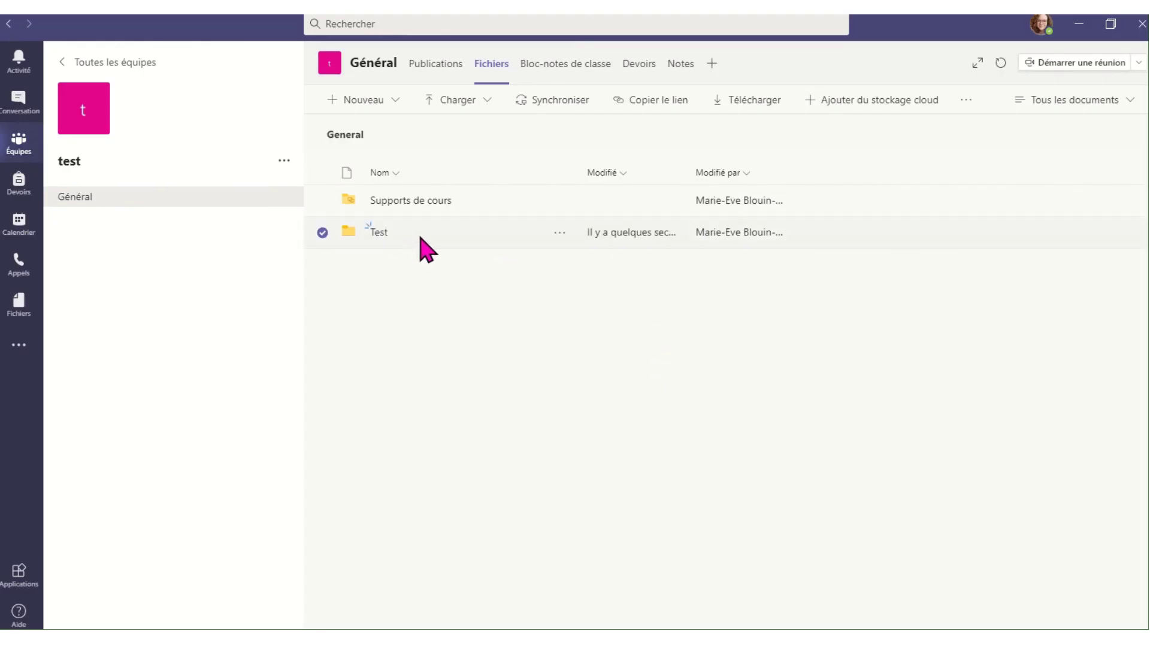